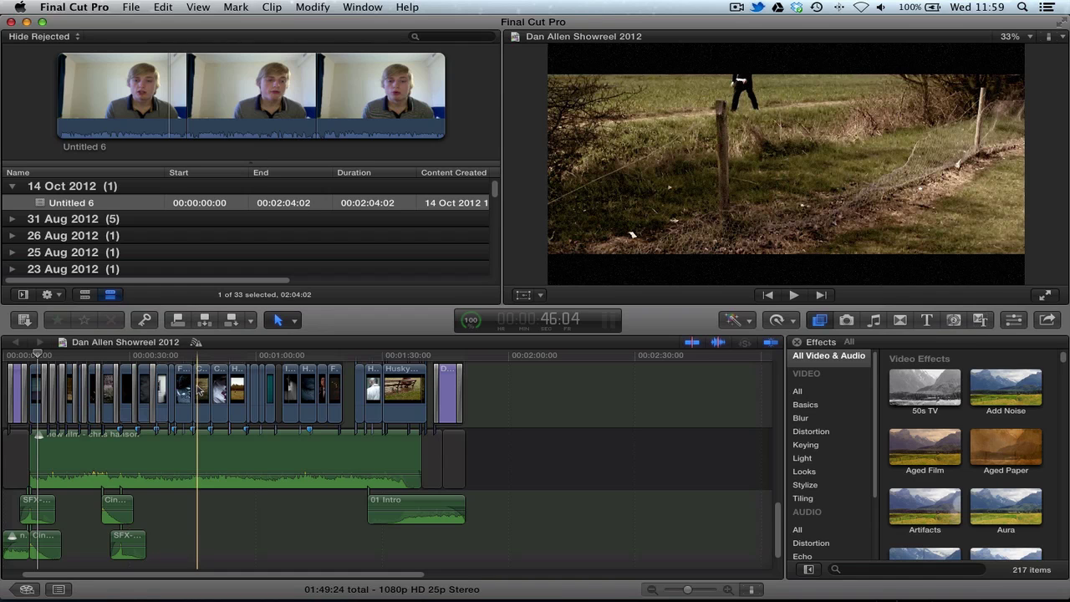
Check the installed Final Cut Pro version, then load the Untitled 6 event clip into the viewer
click(72, 5)
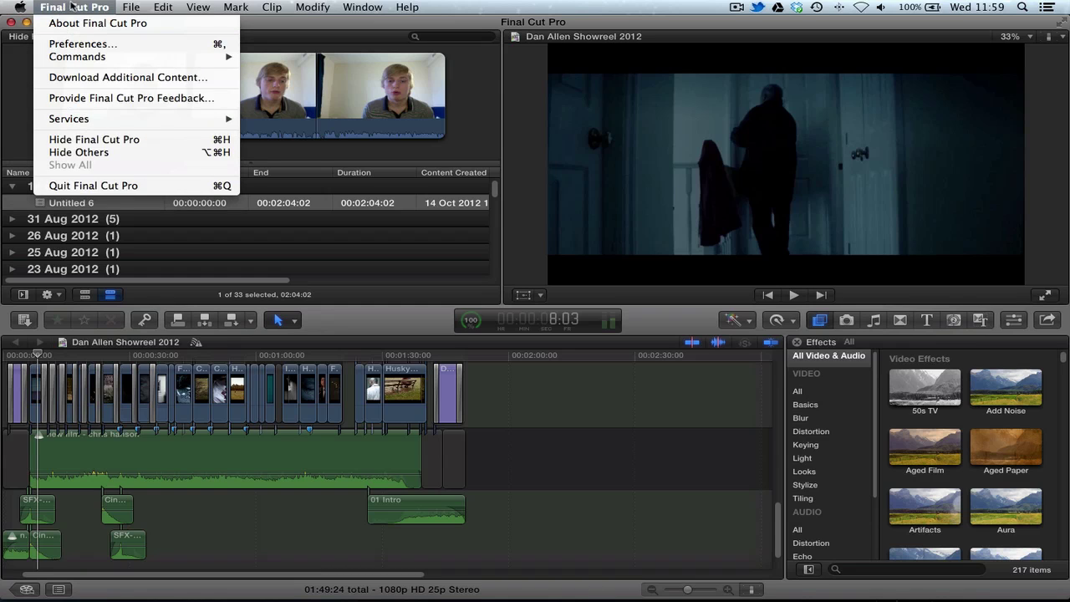
click(102, 23)
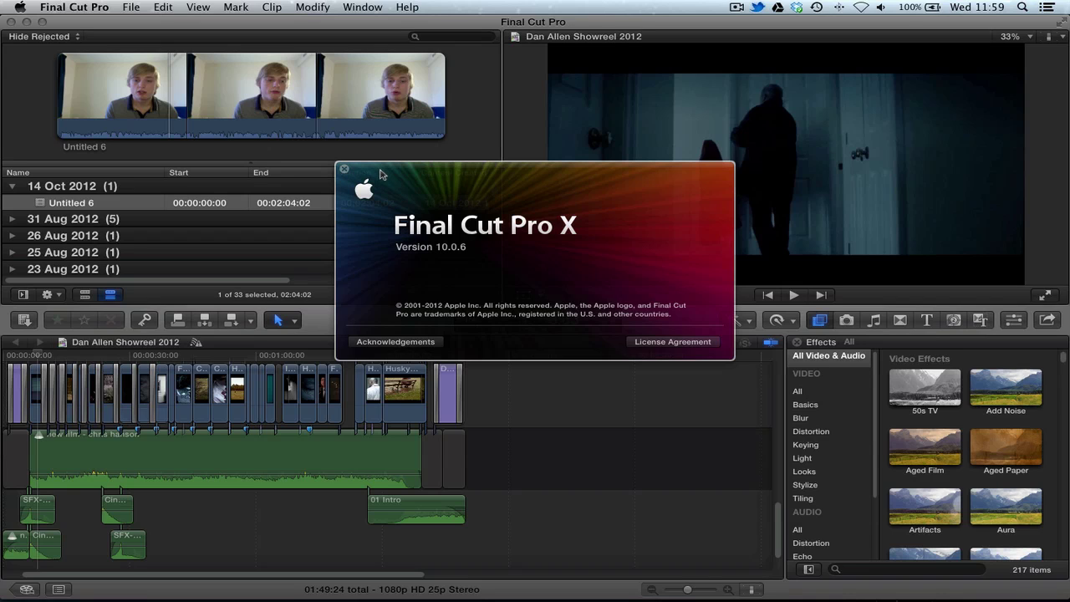
click(343, 170)
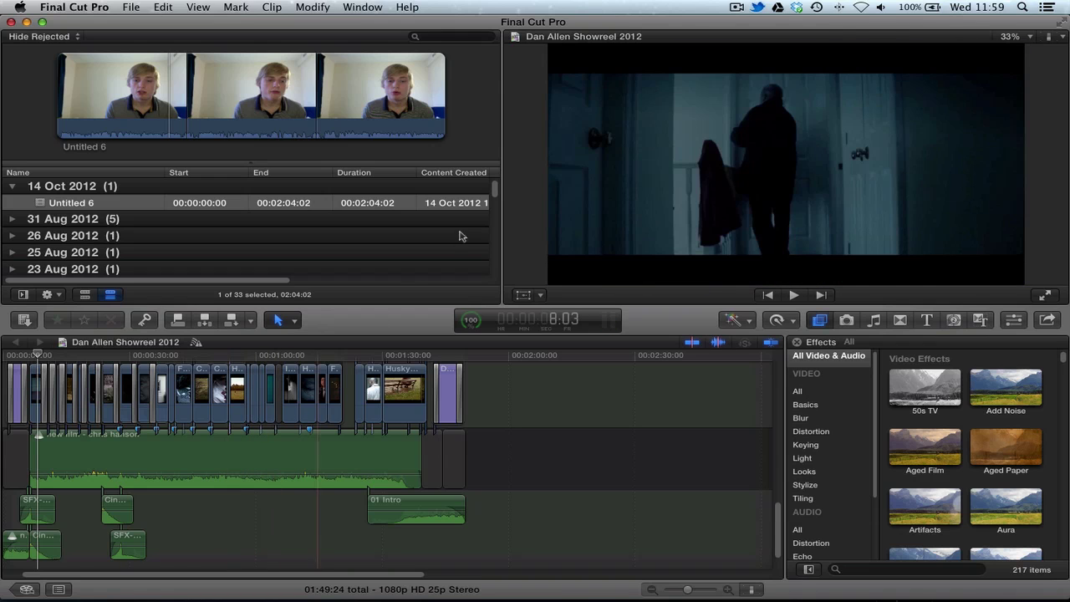
click(161, 109)
click(222, 81)
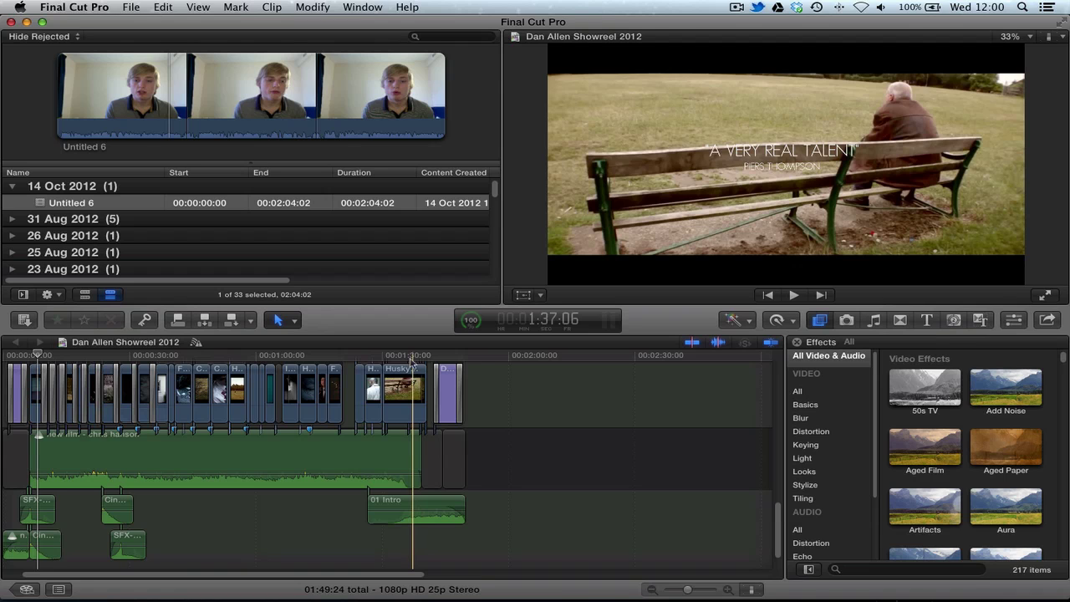
Mark a 21:03 range on the Untitled 6 clip from 1:12:00 to 1:33:02
click(285, 98)
key(i)
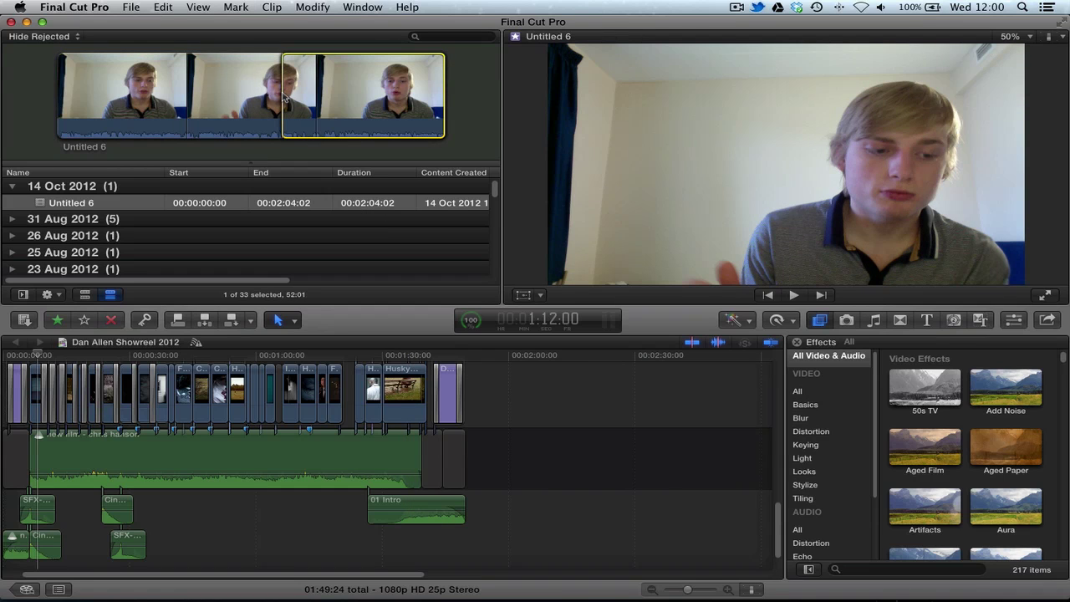
key(space)
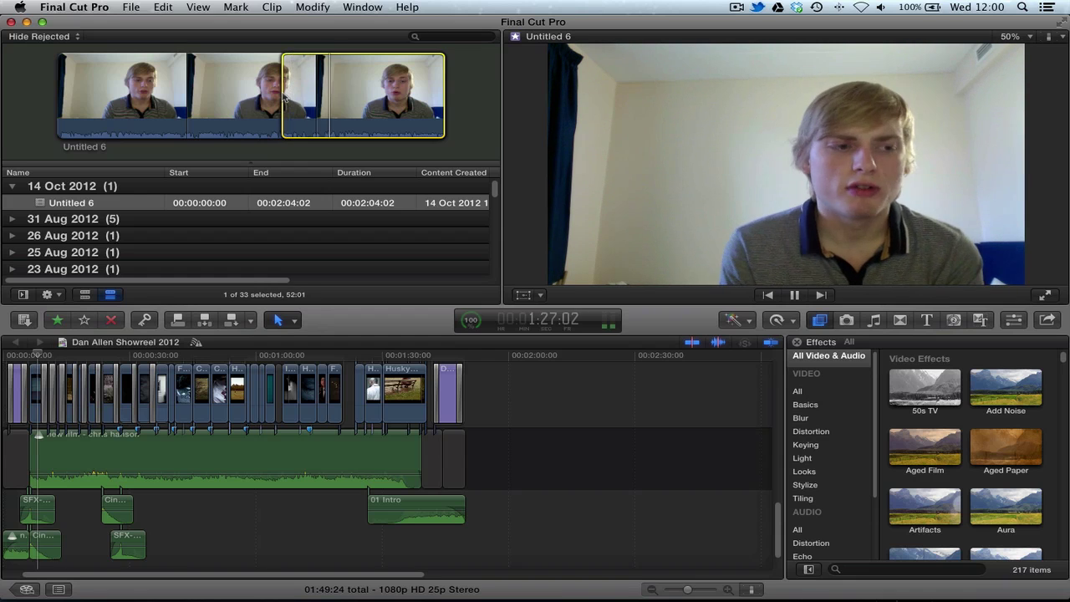
key(o)
key(space)
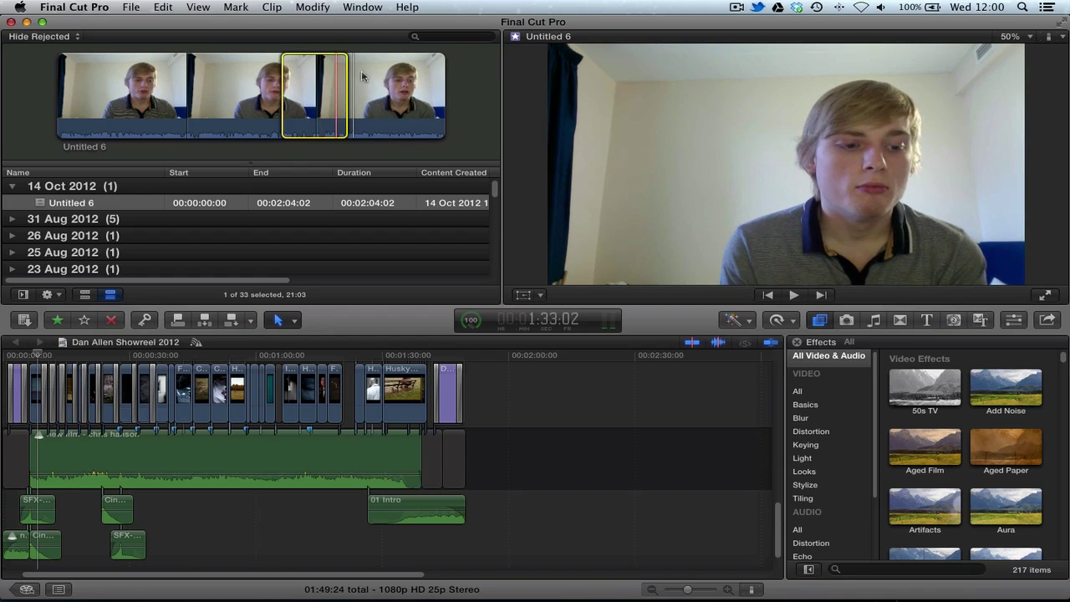
Switch focus between the showreel timeline and the marked Untitled 6 range
click(409, 406)
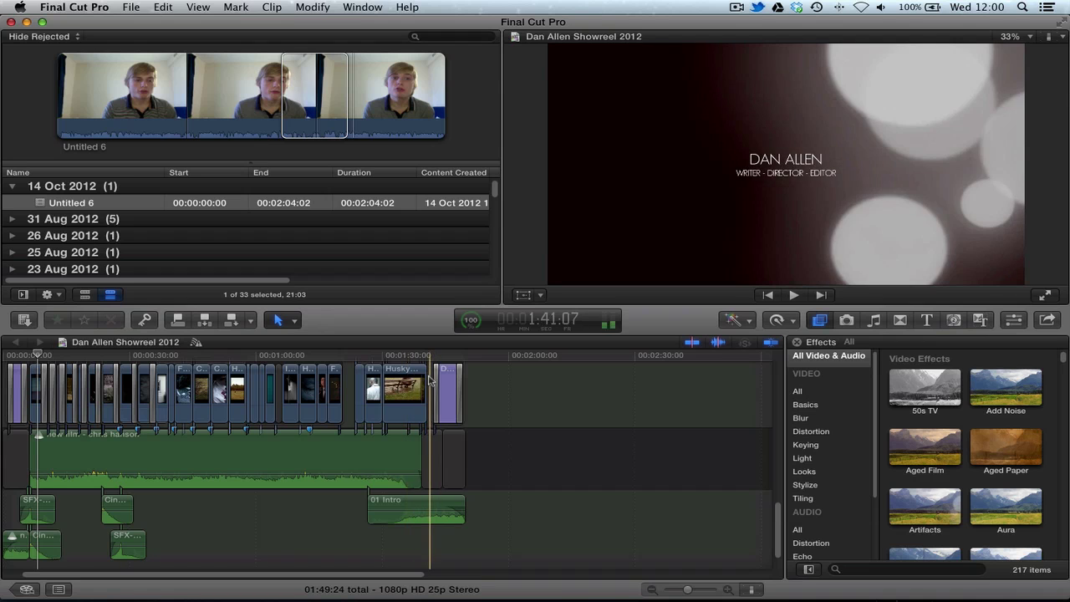
click(317, 86)
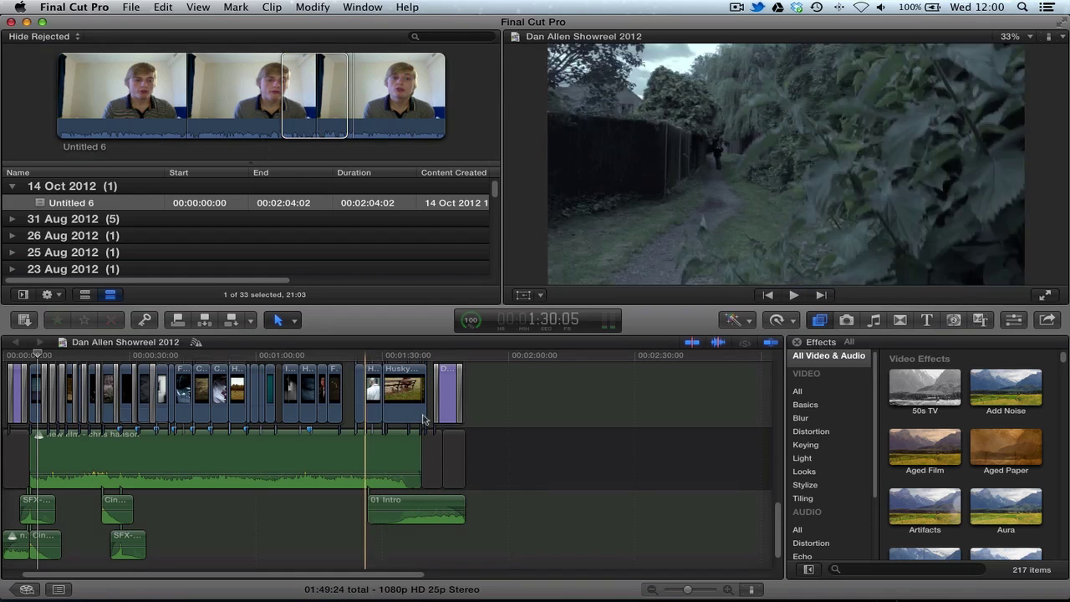
click(416, 384)
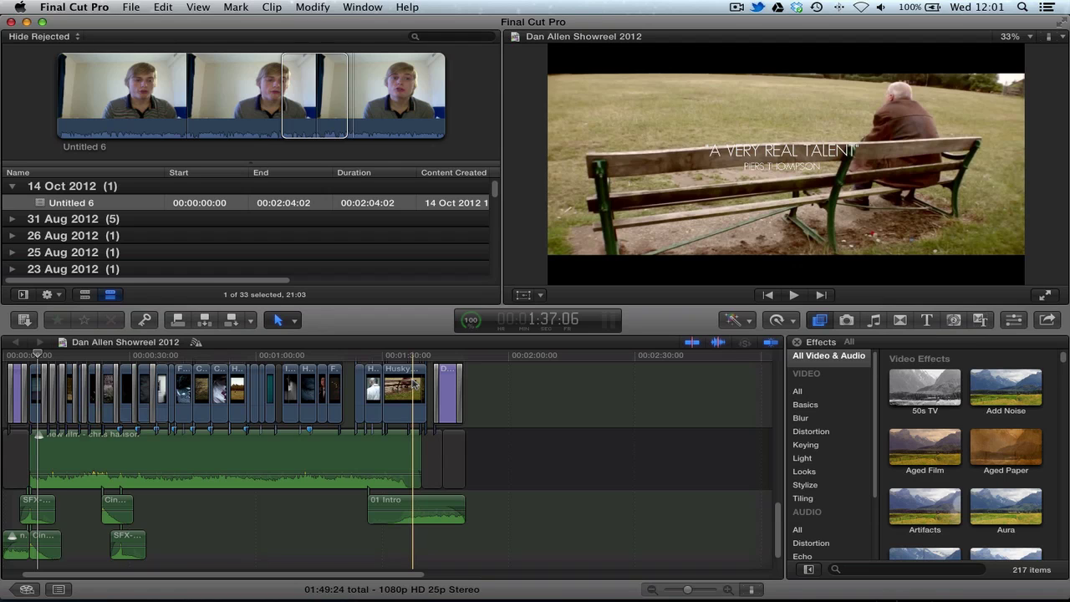
scroll(414, 386, up, 3)
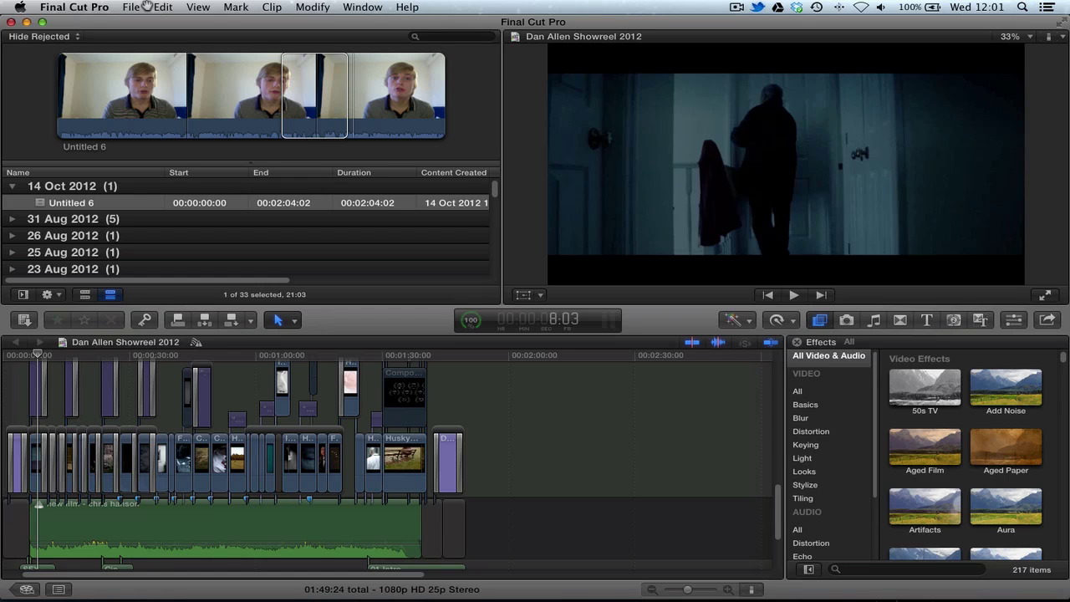
Show the Event Viewer beside the showreel viewer, step to the next edit, and zoom the timeline in
key(ctrl+super+3)
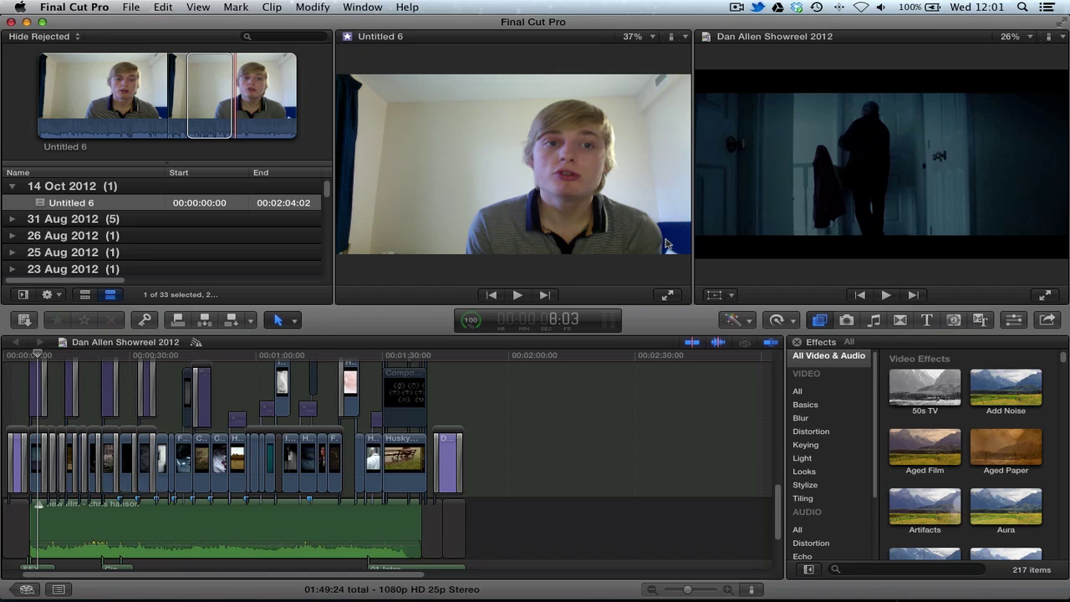
click(209, 92)
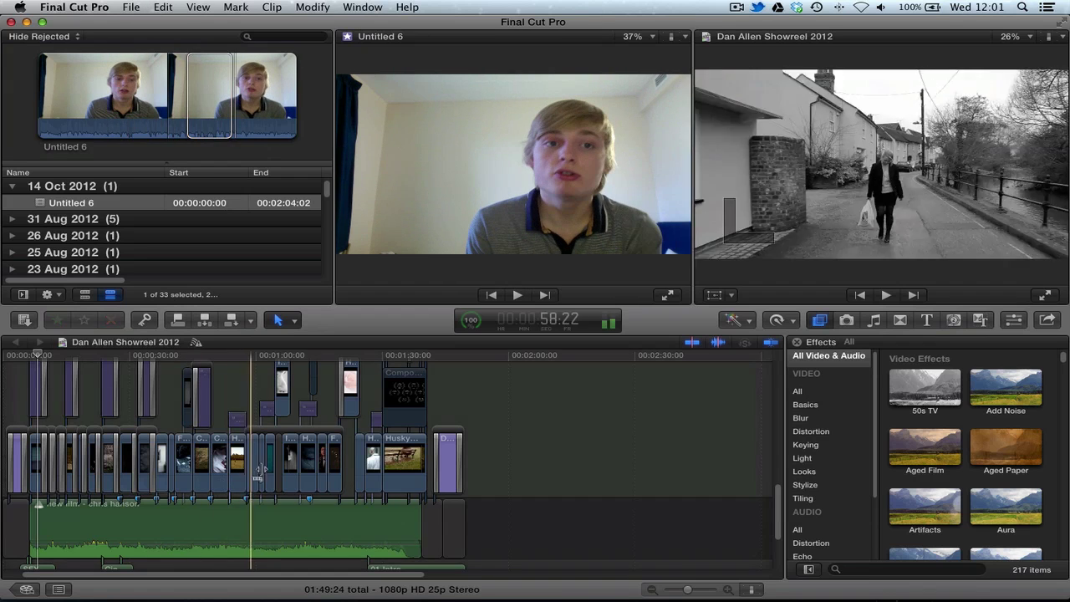
click(403, 429)
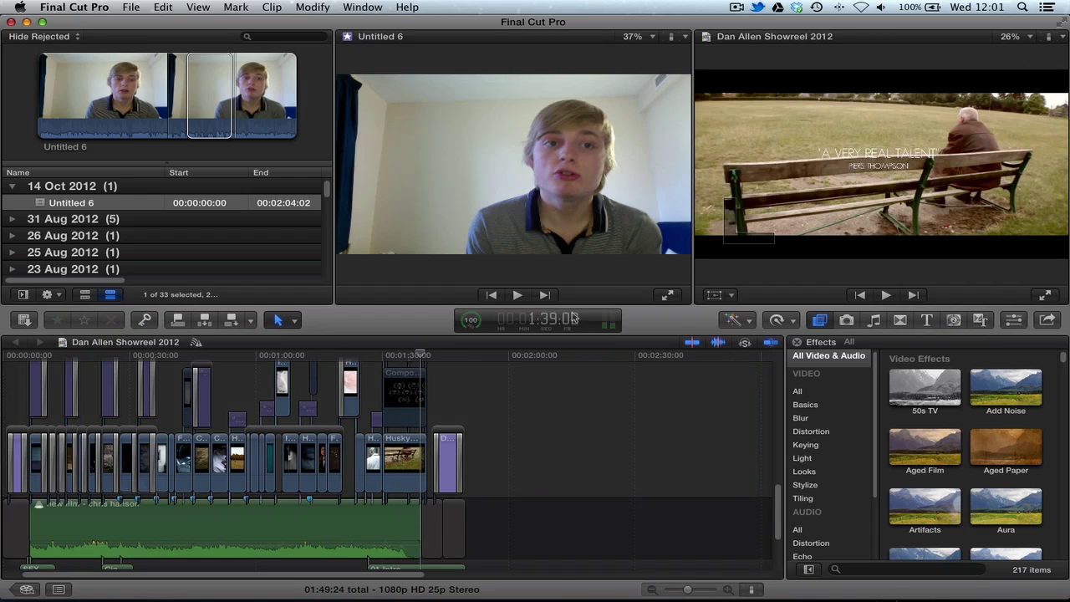
key(space)
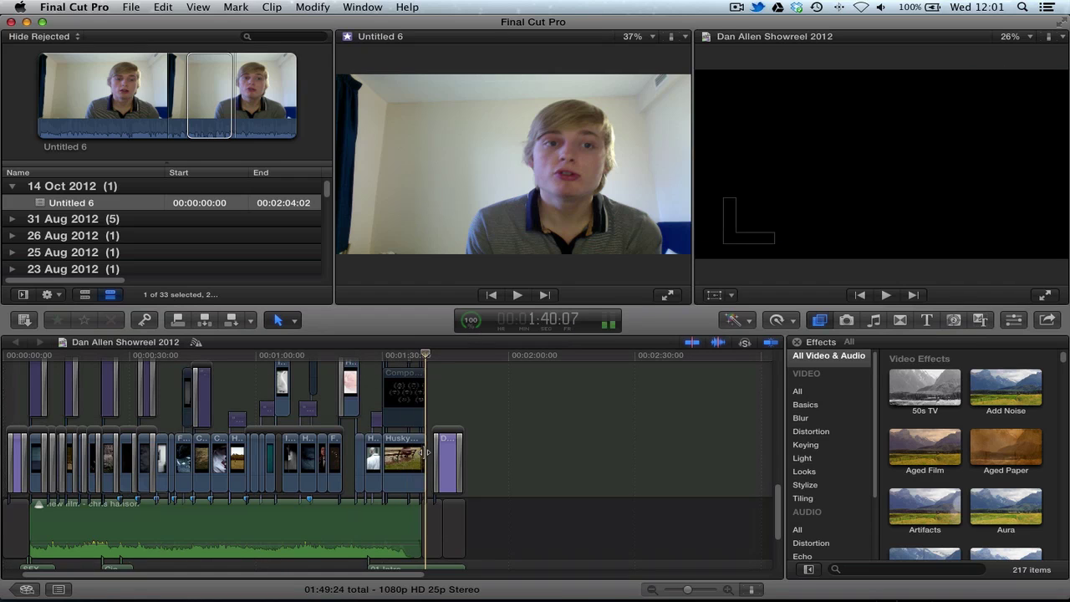
key(super+equal)
key(super+equal)
key(super+equal)
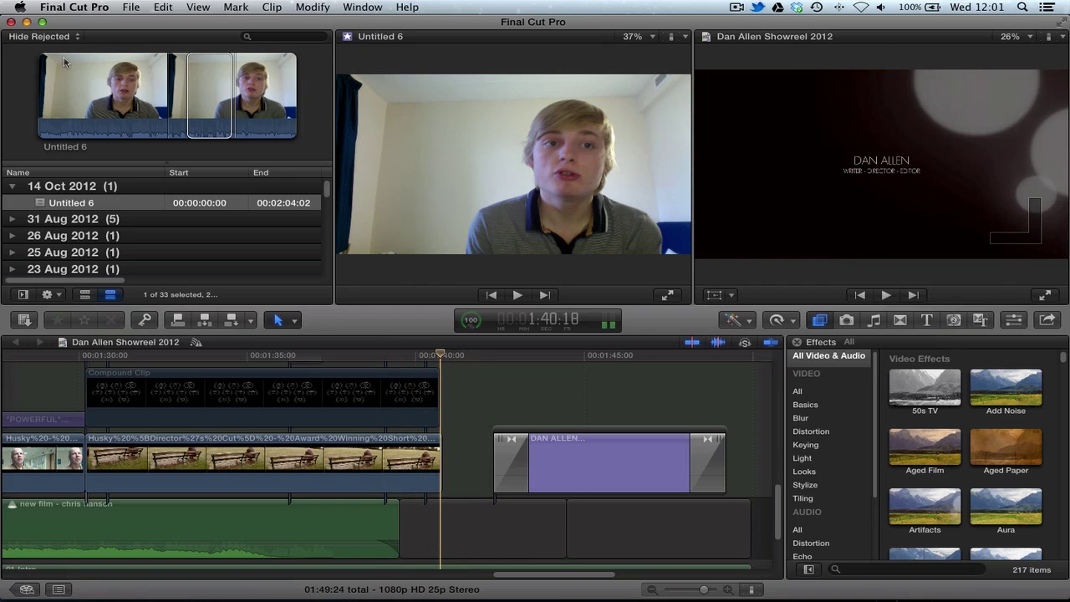
Park the project playhead near 1:38:11 and reselect the marked Untitled 6 range for appending
click(193, 86)
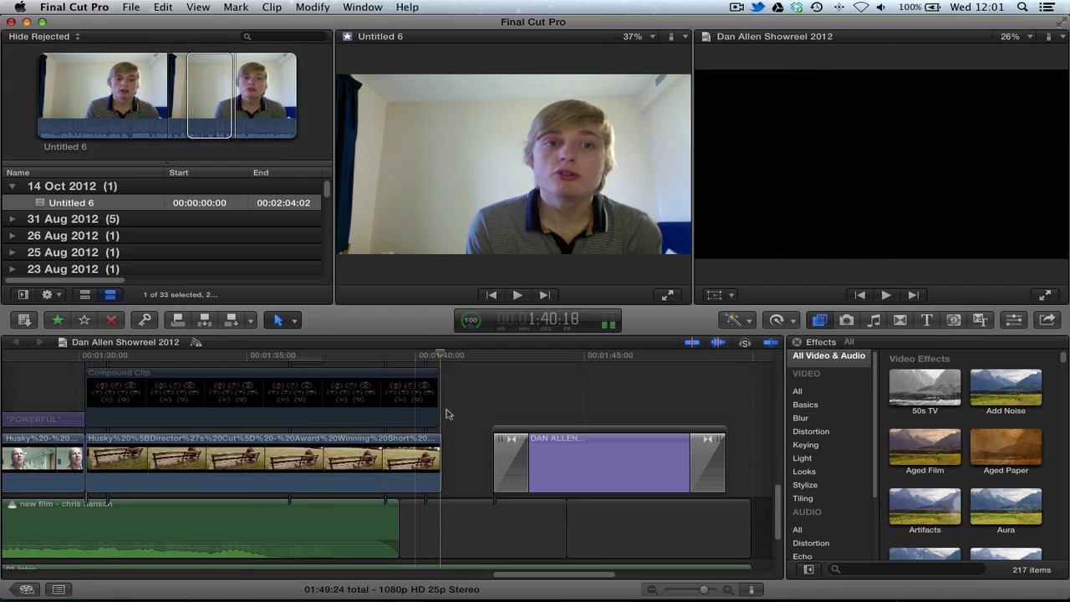
click(431, 359)
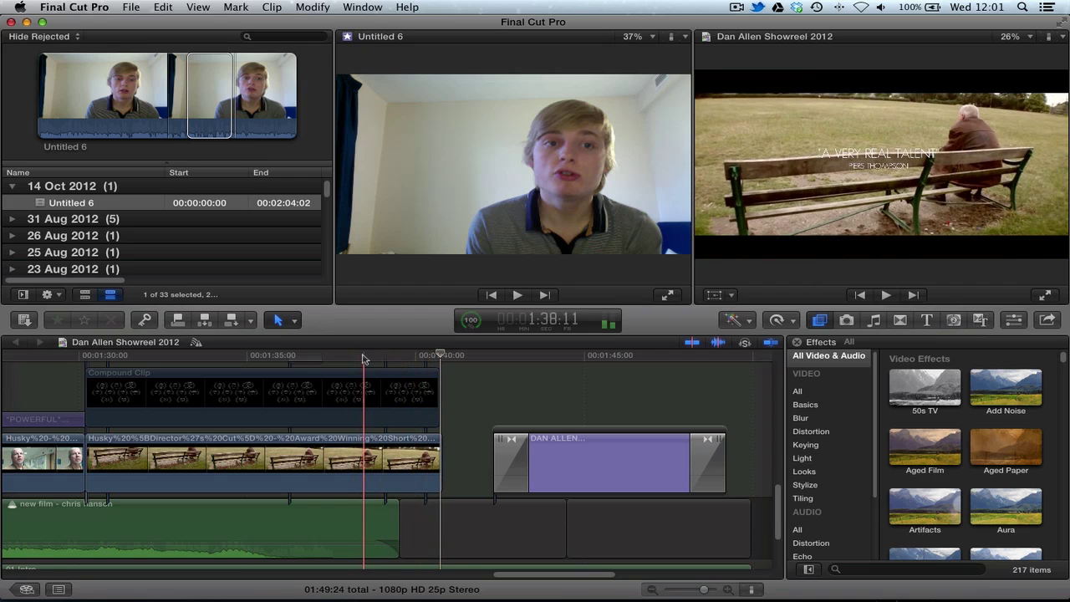
click(364, 381)
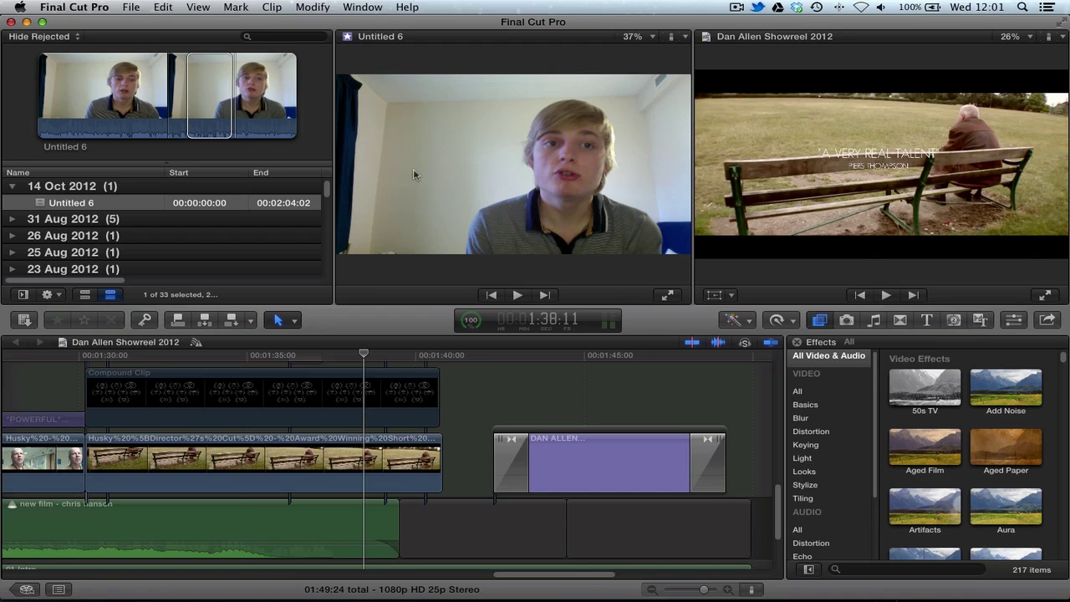
click(266, 118)
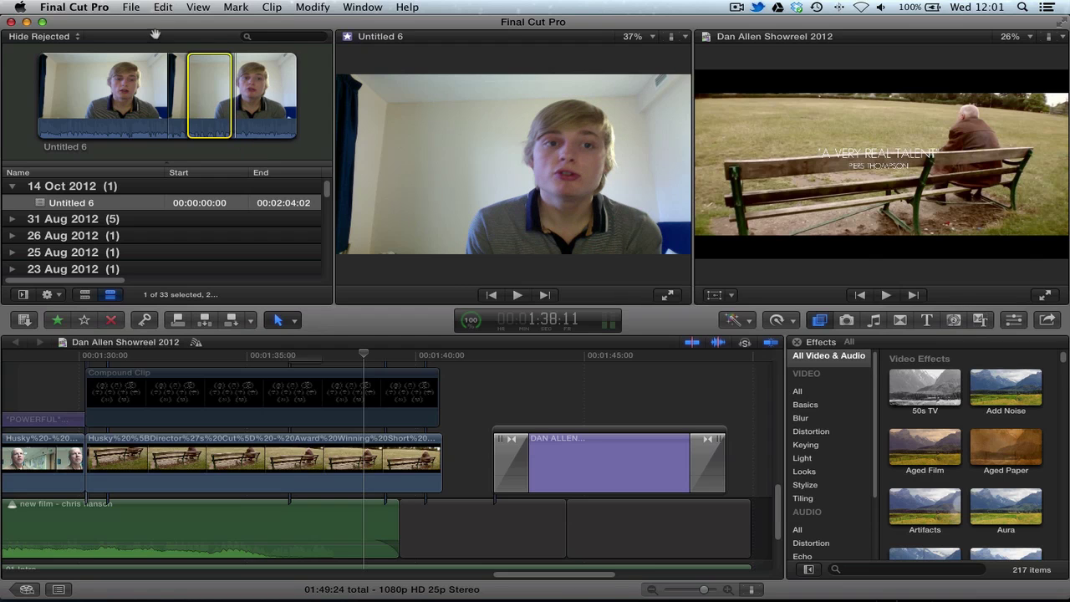
click(242, 345)
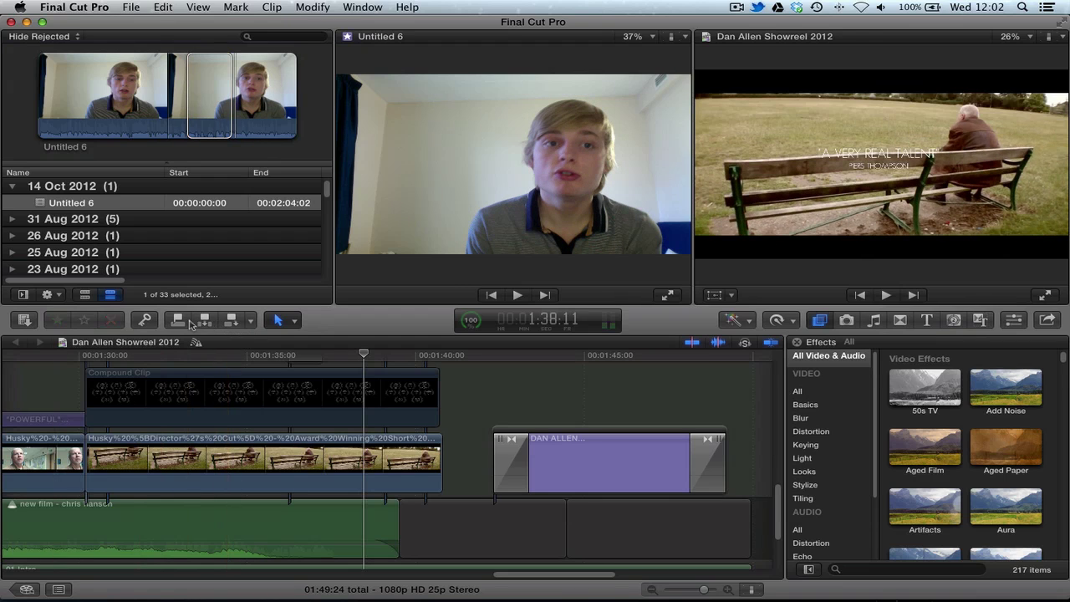
Append the Untitled 6 range to the end of the showreel and play it back
click(180, 323)
scroll(255, 423, left, 10)
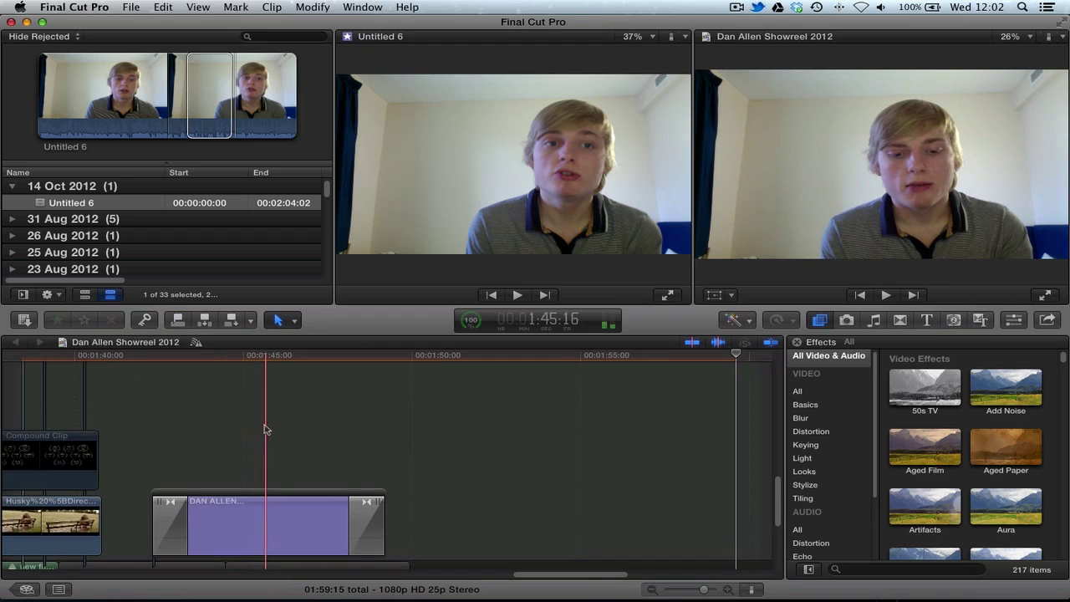
scroll(268, 428, down, 5)
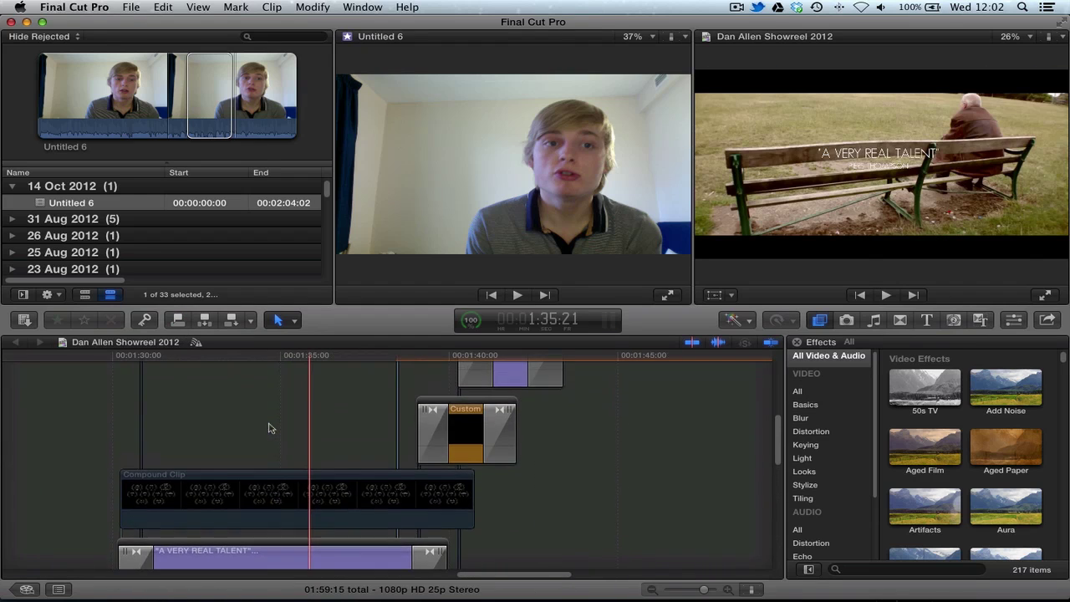
key(space)
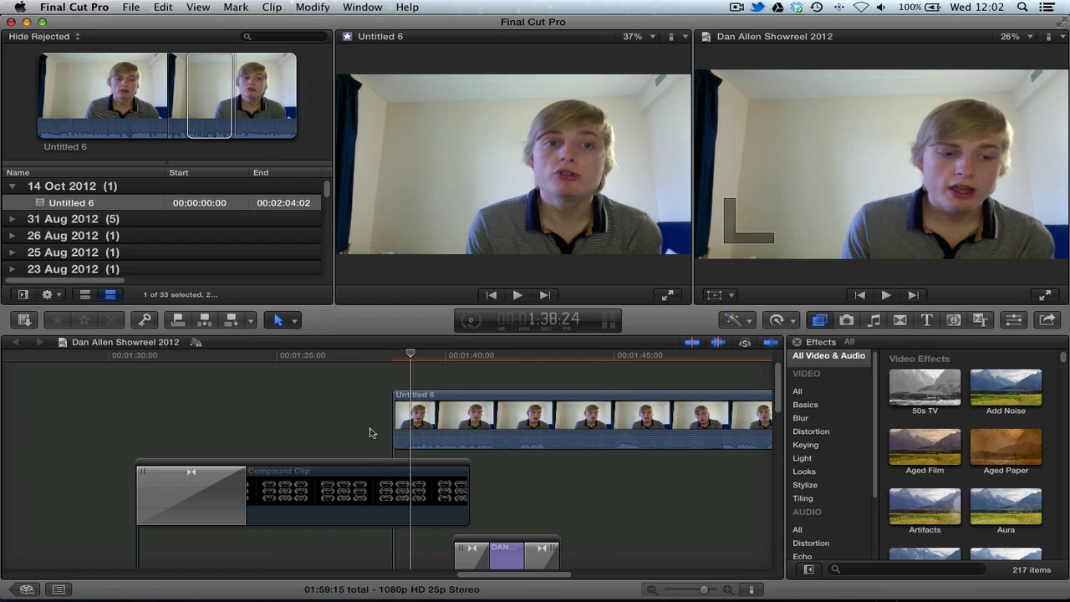
Zoom the timeline out to the 01:59:15 project end and park the playhead near 1:30:18
key(ctrl+p)
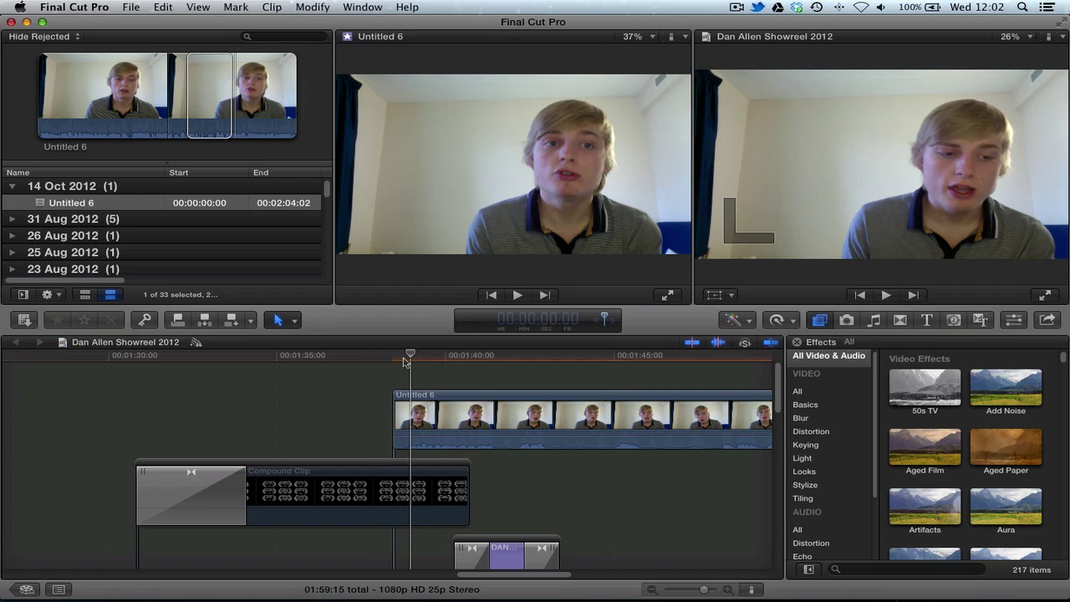
key(s)
key(super+minus)
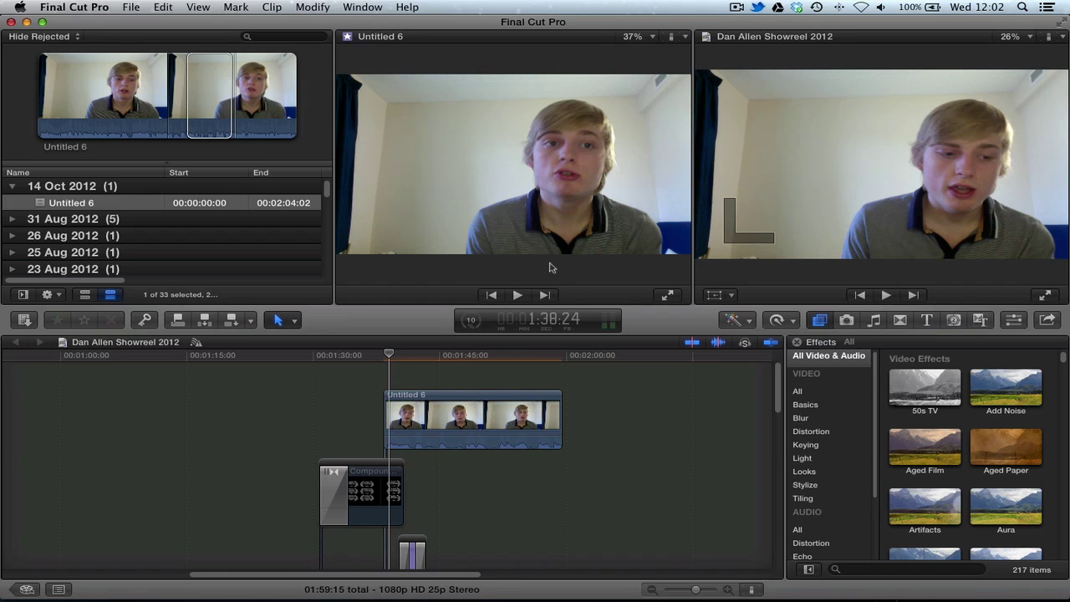
click(316, 414)
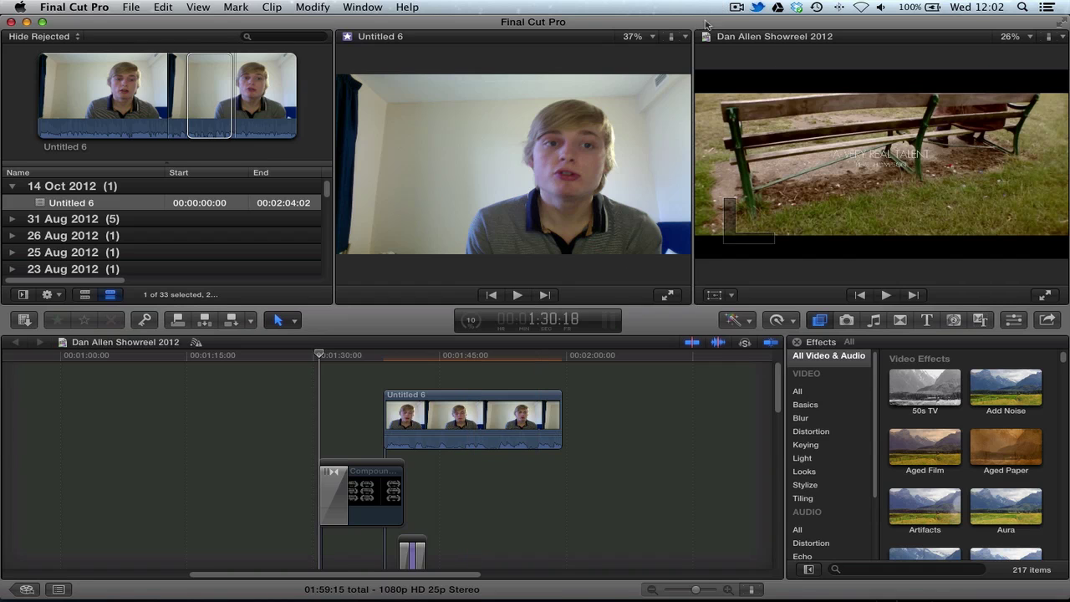
Turn on video scopes in both the Untitled 6 viewer and the showreel viewer
click(680, 38)
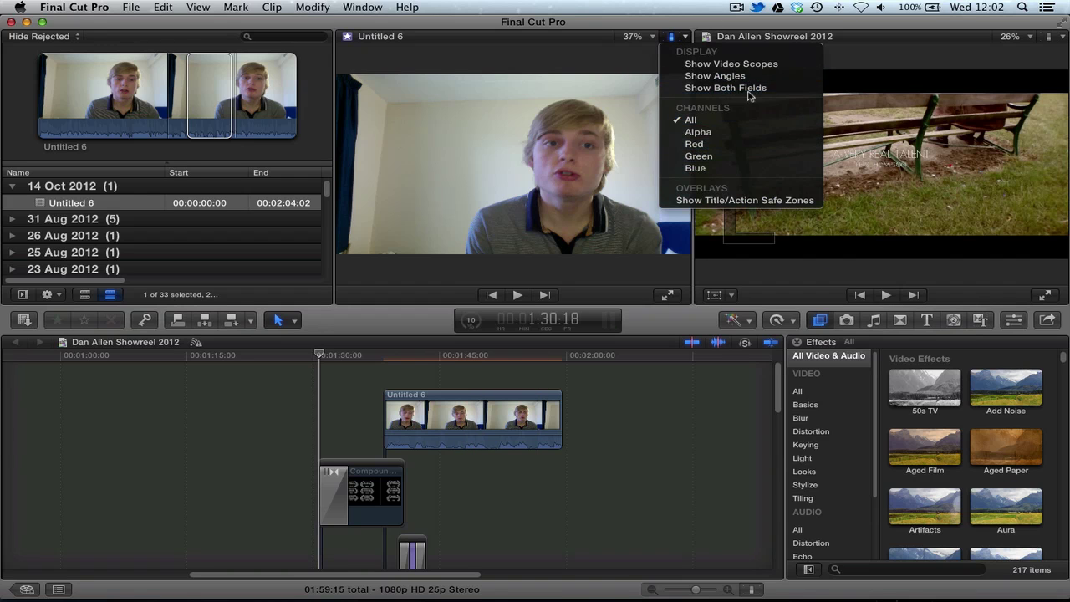
click(731, 63)
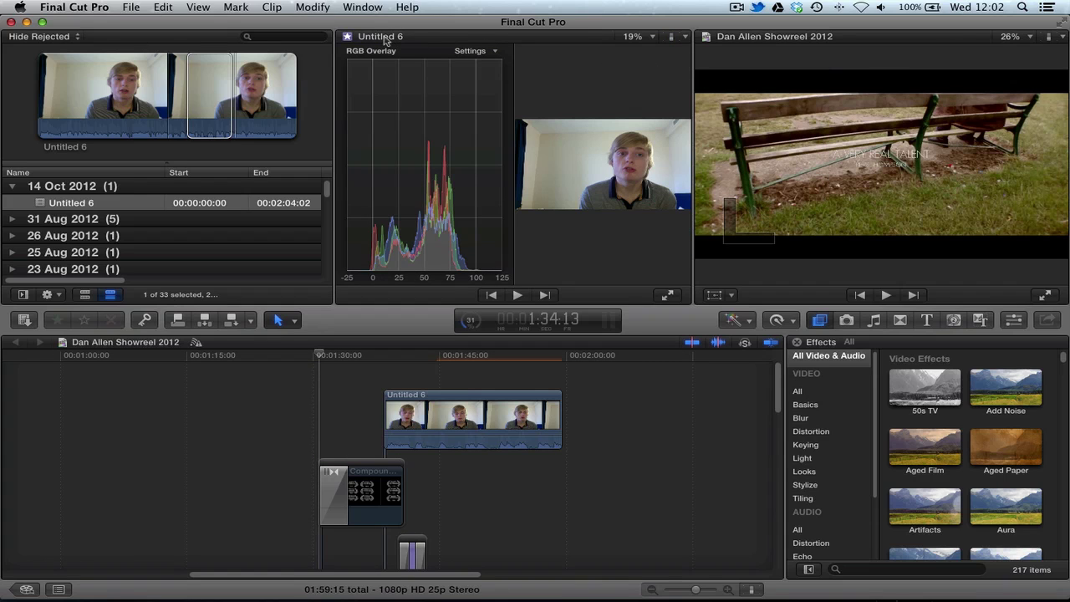
click(1061, 38)
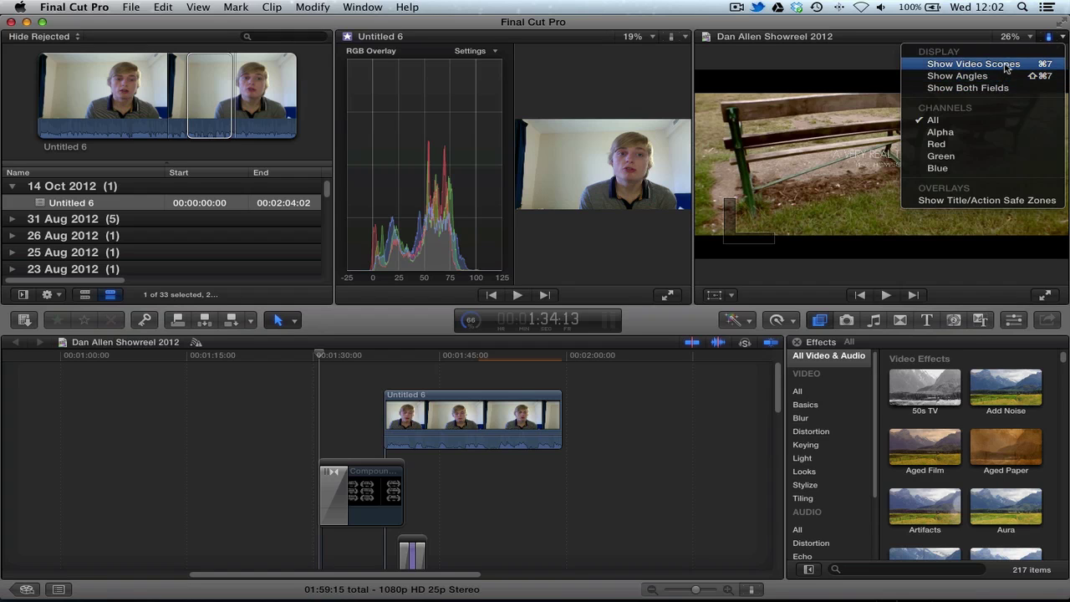
click(1008, 68)
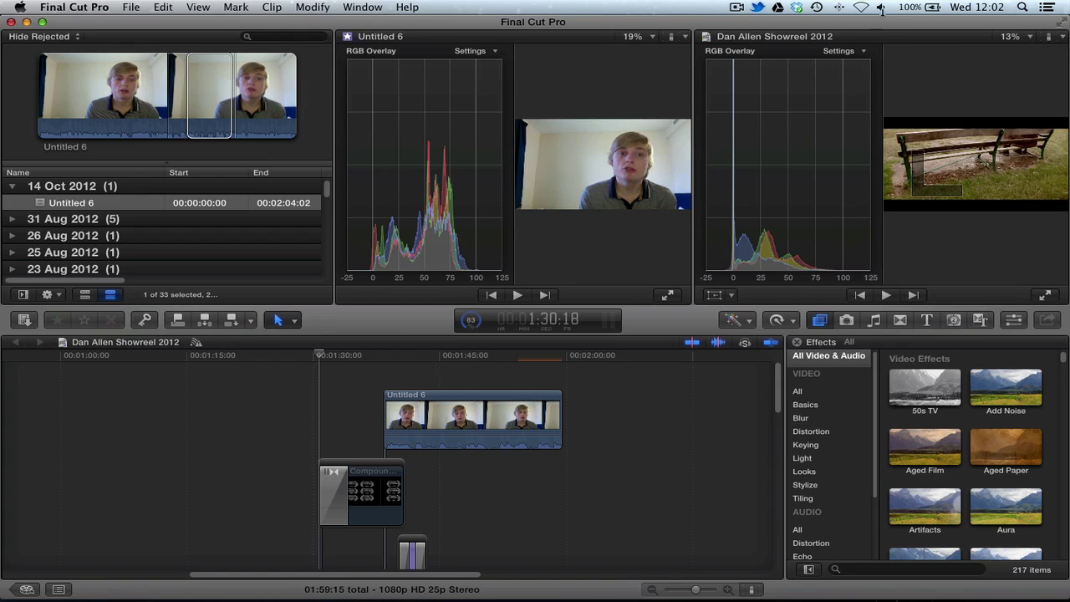
Switch both histograms to Vertical Layout and enlarge the Untitled 6 video above its scope
click(863, 51)
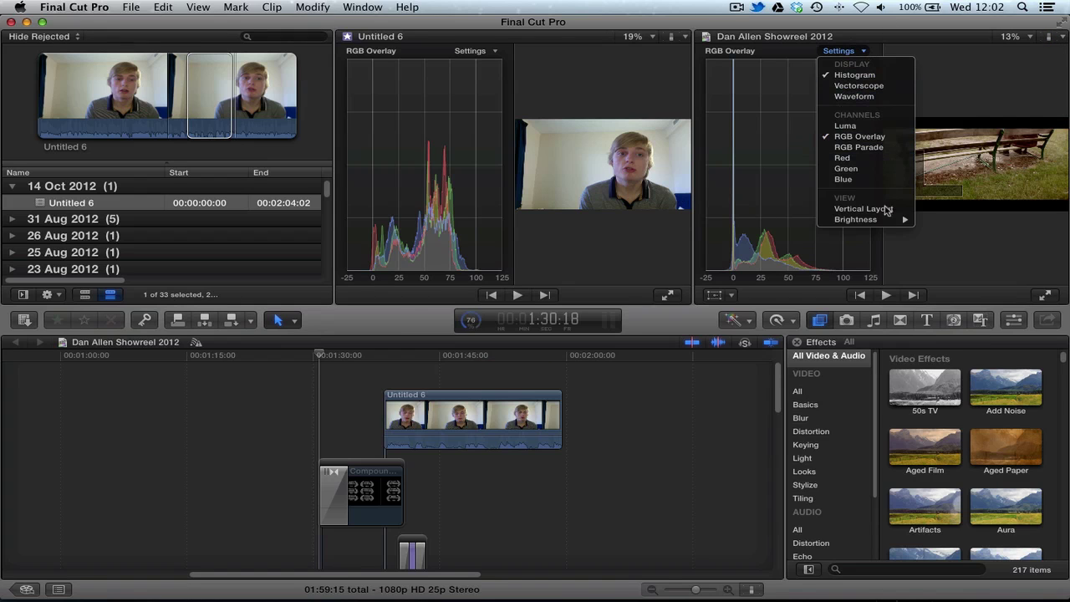
click(863, 209)
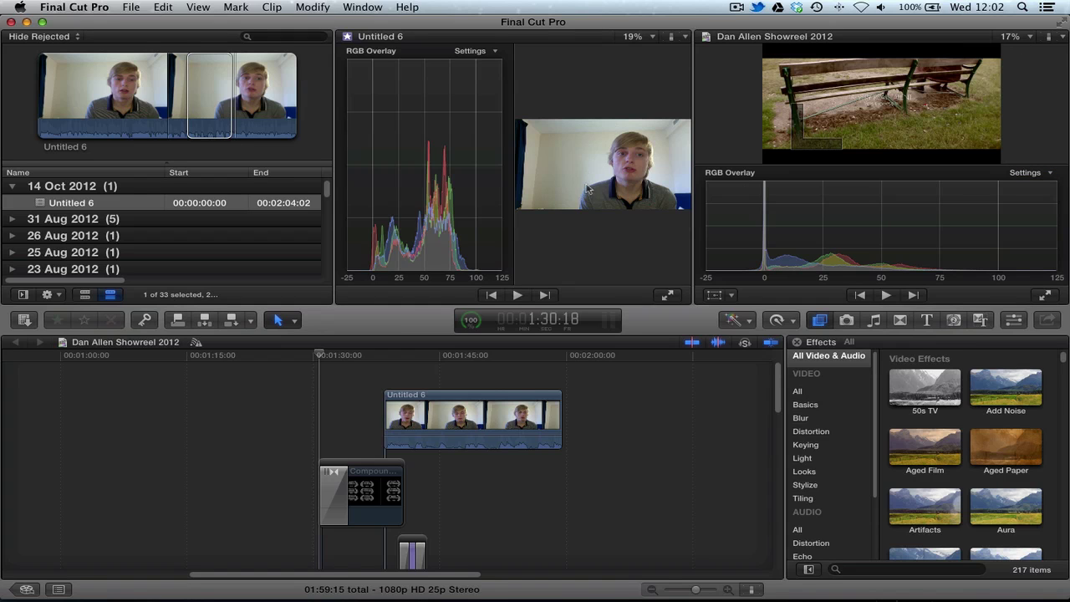
click(473, 50)
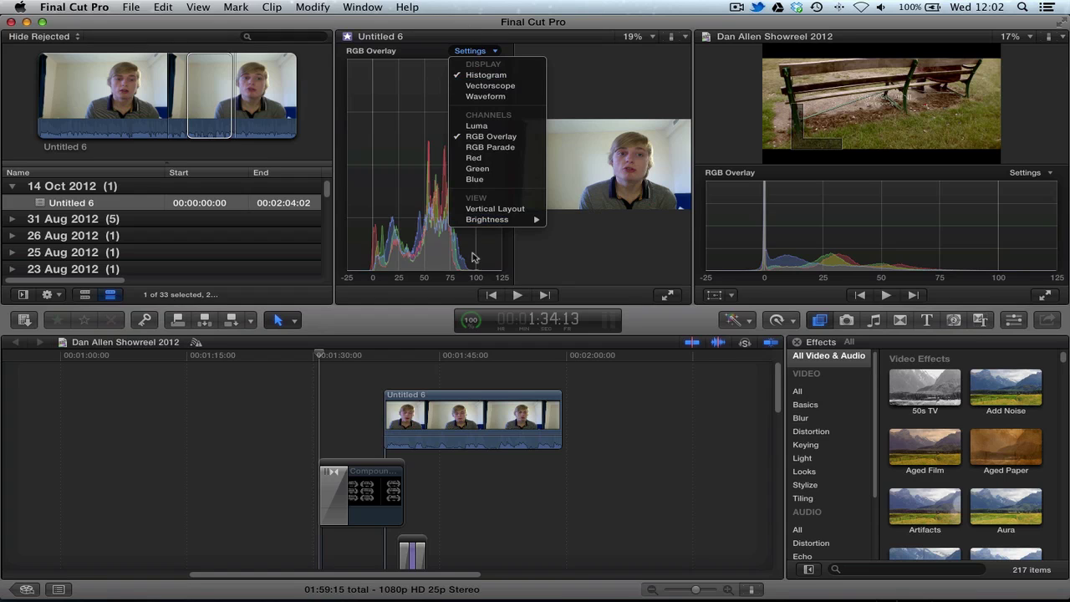
click(473, 209)
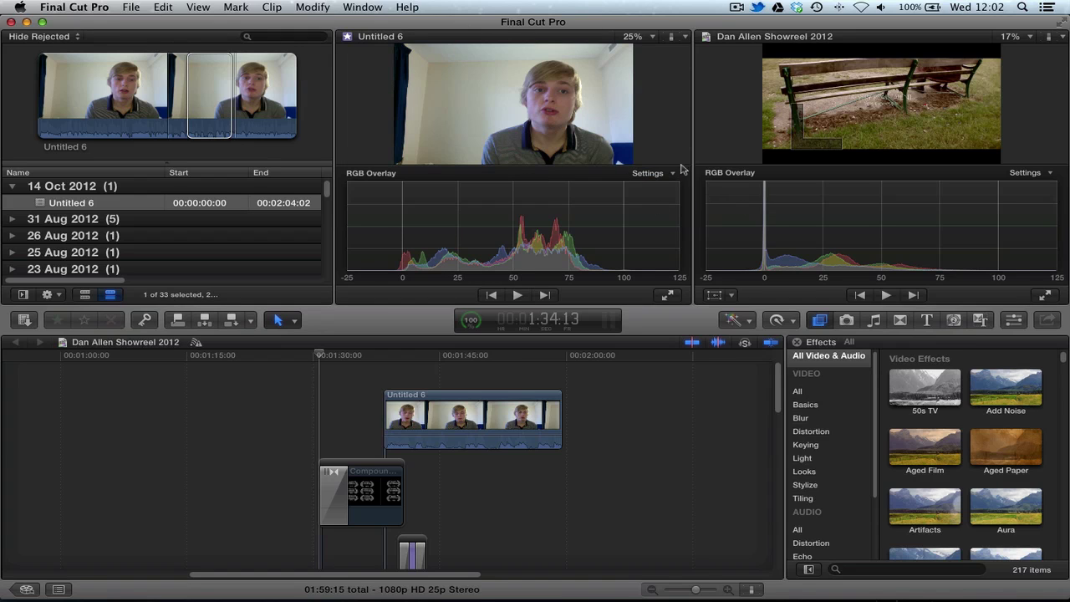
drag(671, 165, 669, 188)
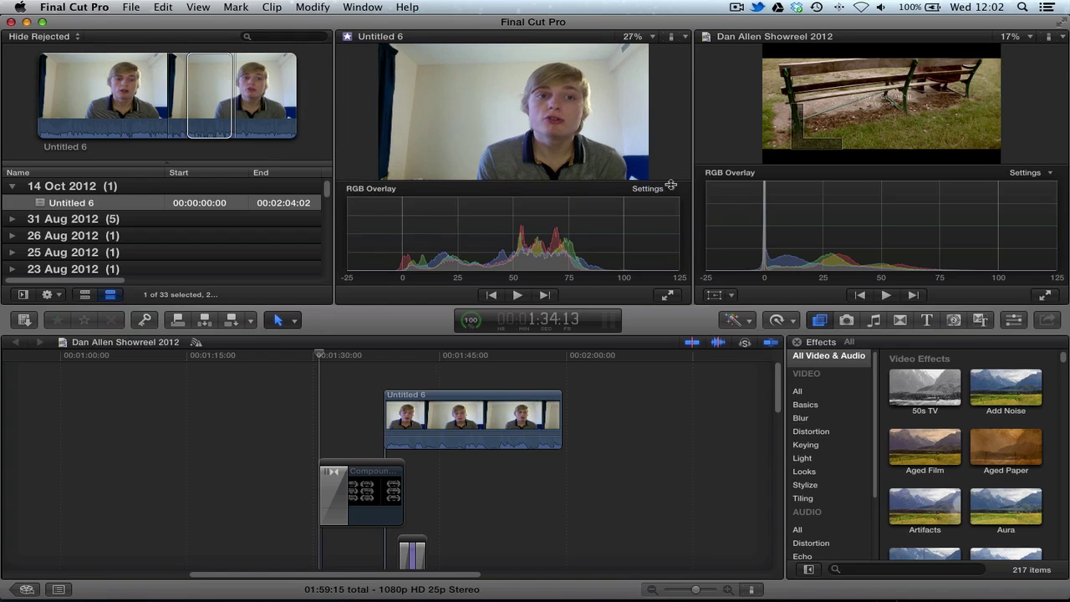
Drag the viewer–timeline divider down to make the viewers and histograms taller, leaving zoom and display settings unchanged
drag(652, 376, 648, 464)
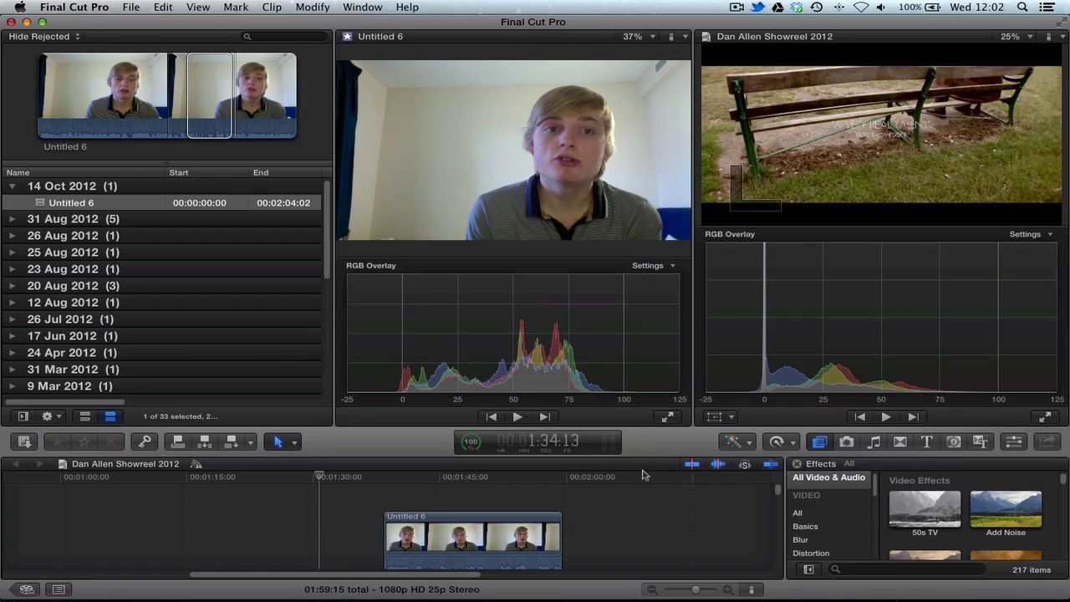
click(633, 36)
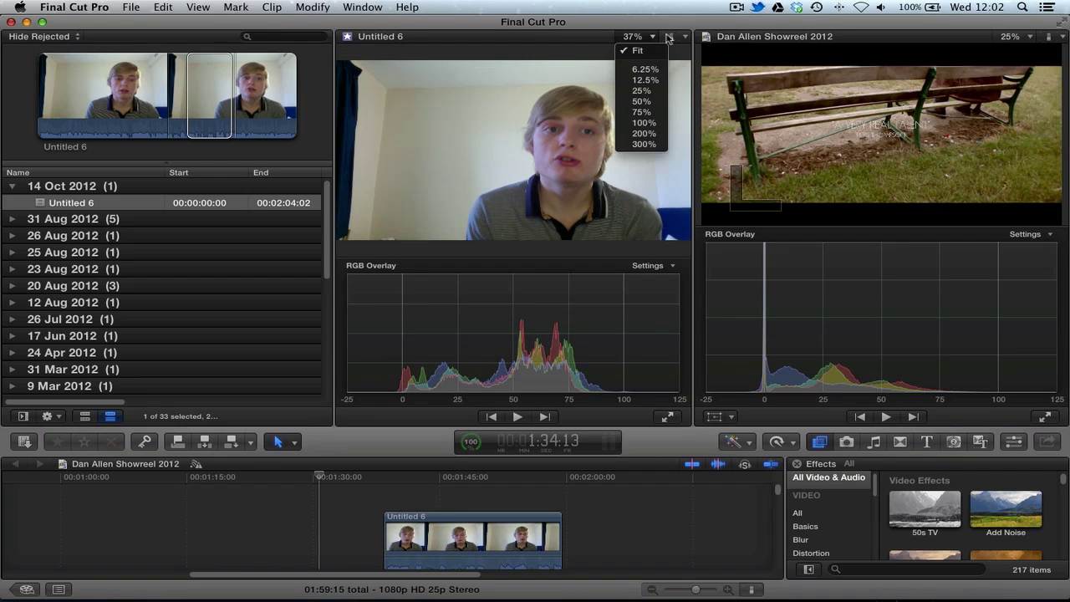
click(686, 39)
click(673, 37)
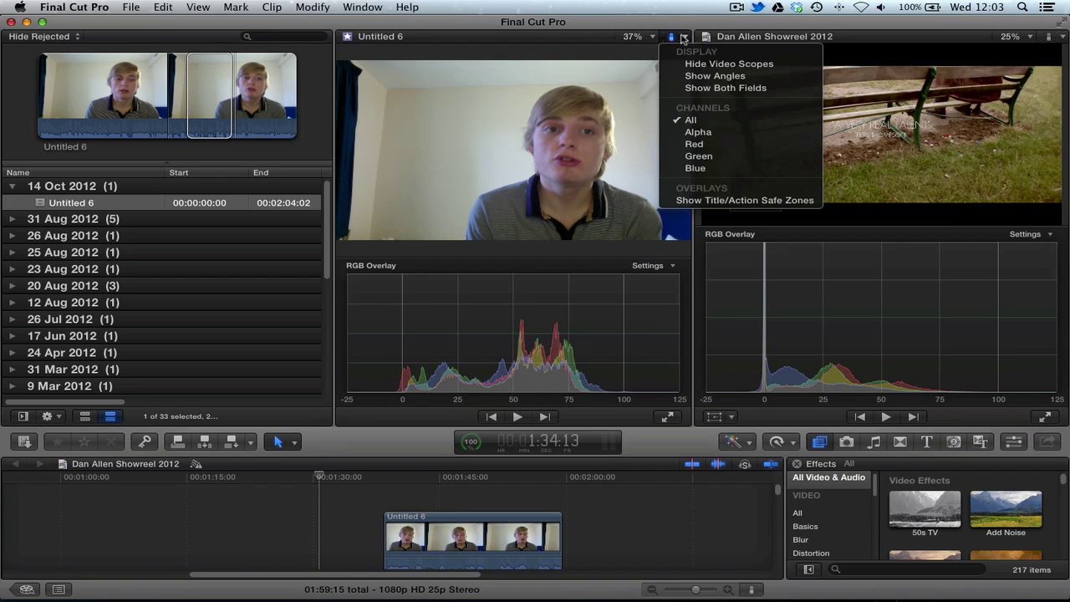
click(684, 37)
click(685, 38)
click(685, 38)
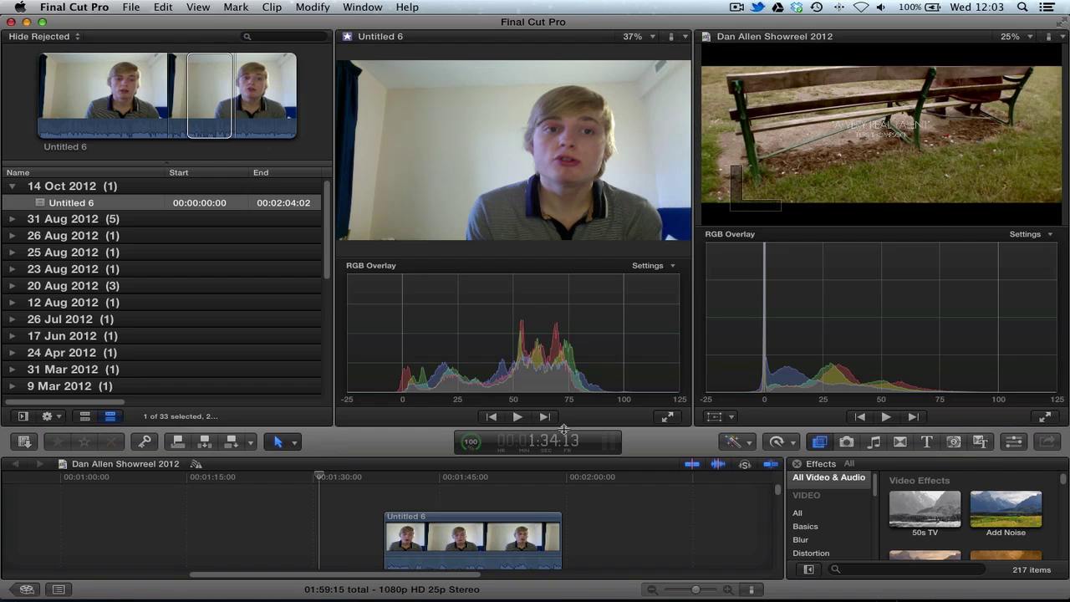